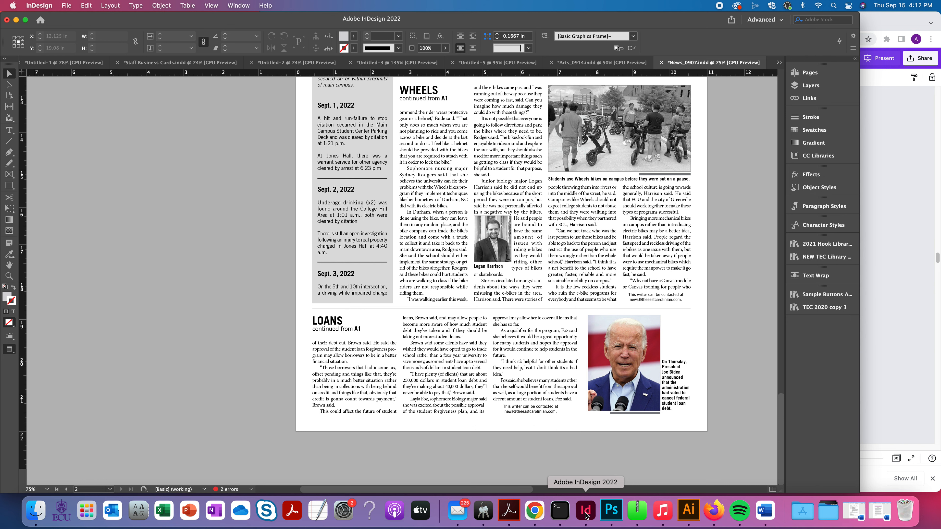
- Select all body text of the LOANS story at the page bottom and set its tracking to 0
drag(780, 414, 779, 411)
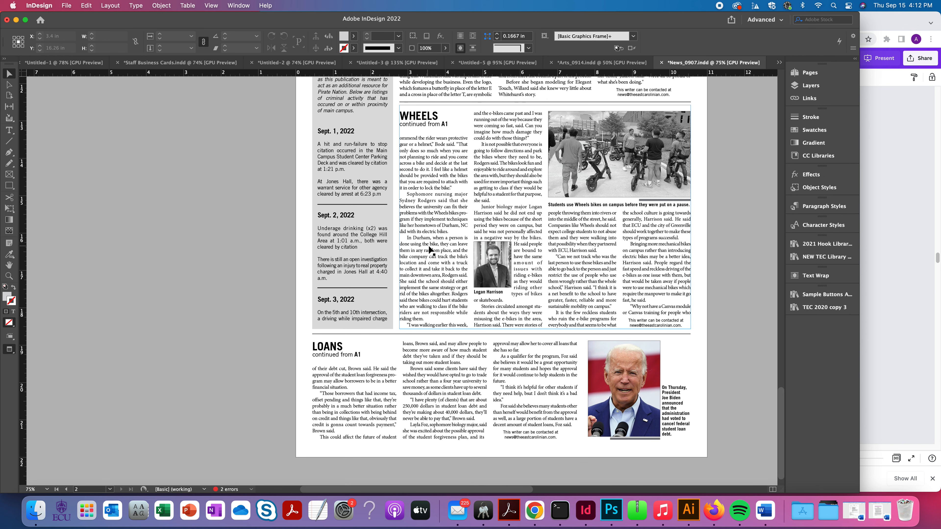
double_click(527, 410)
key(super+a)
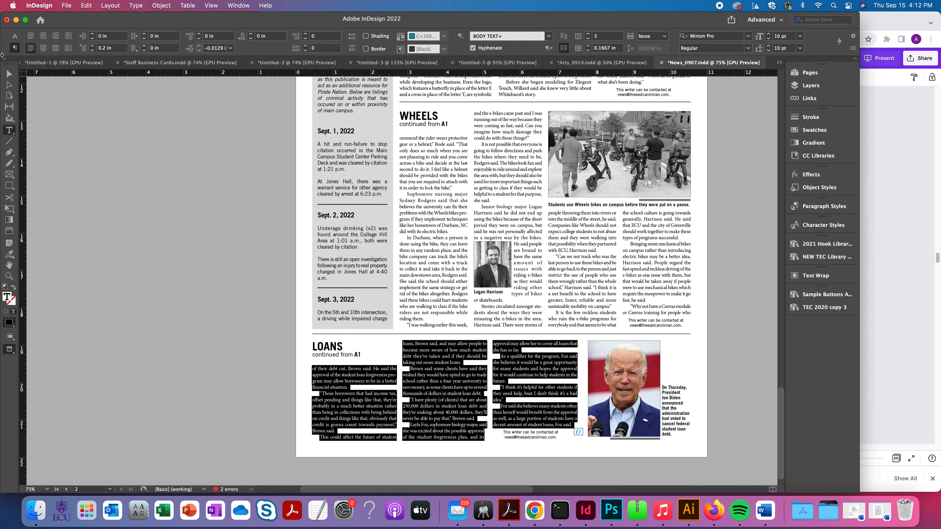
click(14, 37)
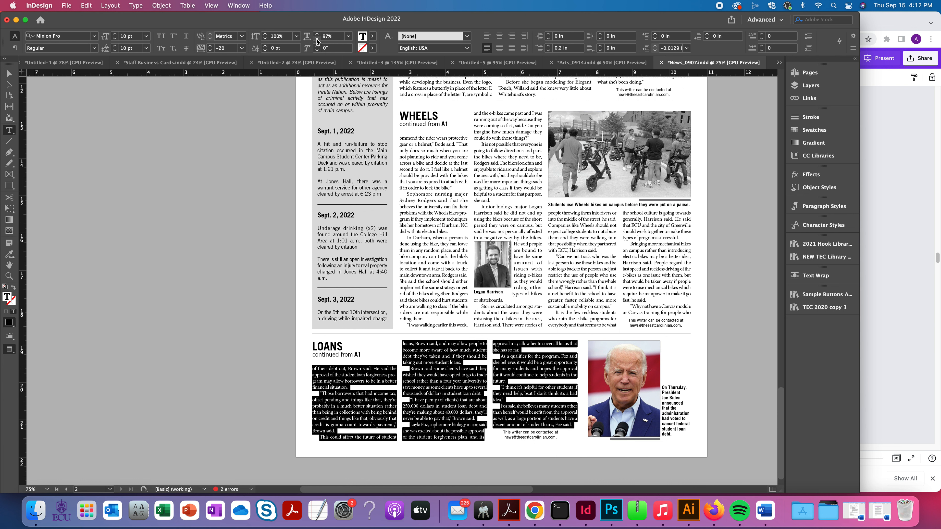
click(211, 46)
click(210, 46)
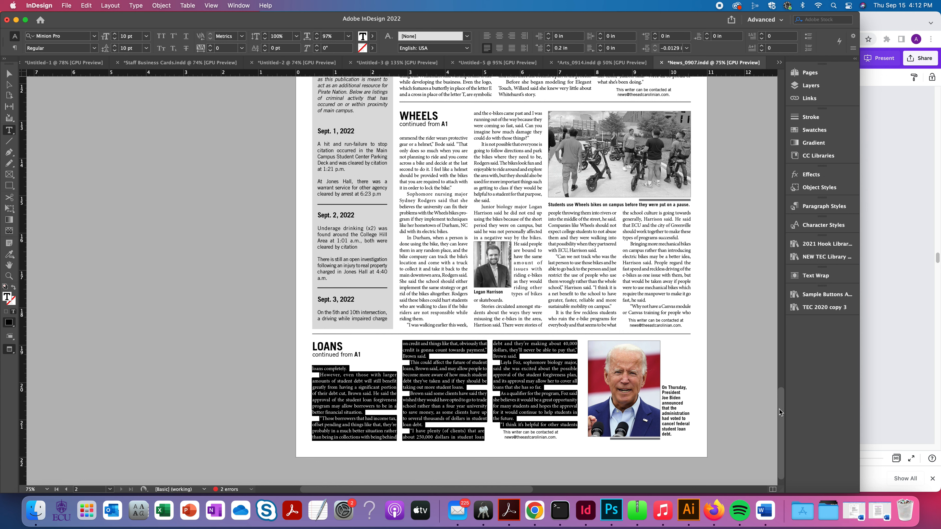
- Set the body text of the "Boutique to honor domestic violence victim" story to -10 tracking and 97% horizontal scale
drag(780, 408, 783, 402)
scroll(783, 402, up, 10)
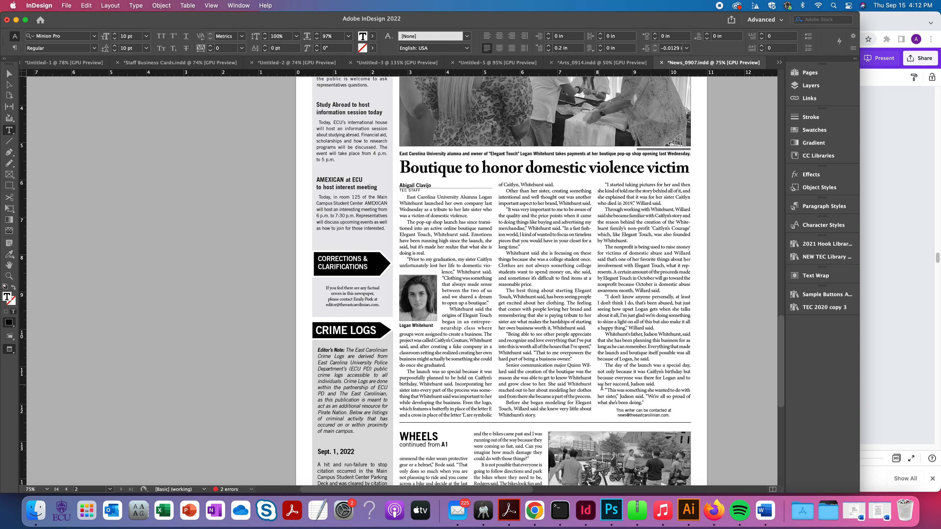
drag(658, 408, 401, 201)
click(317, 39)
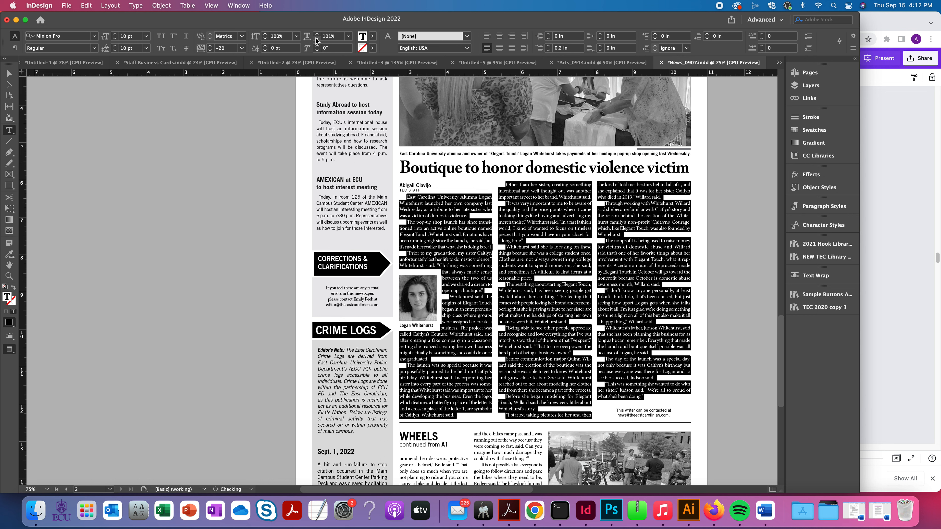
click(317, 39)
click(210, 45)
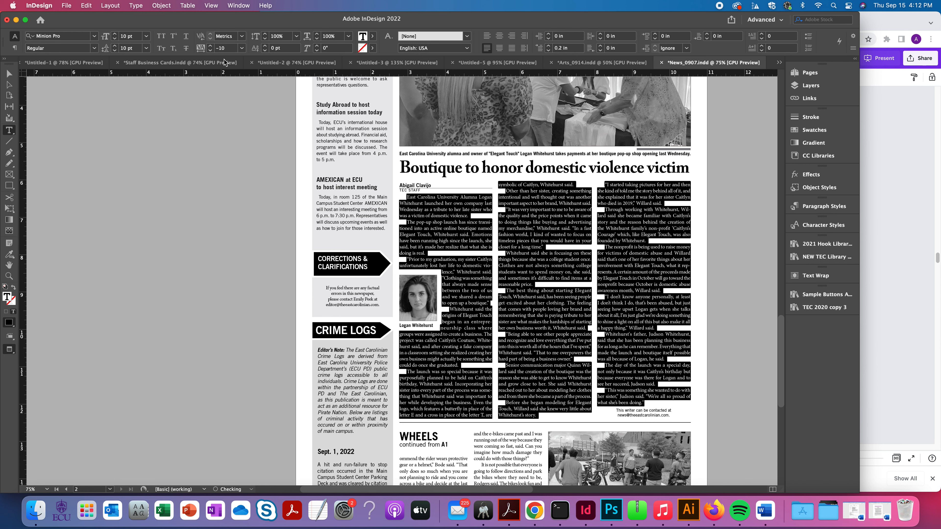
click(317, 38)
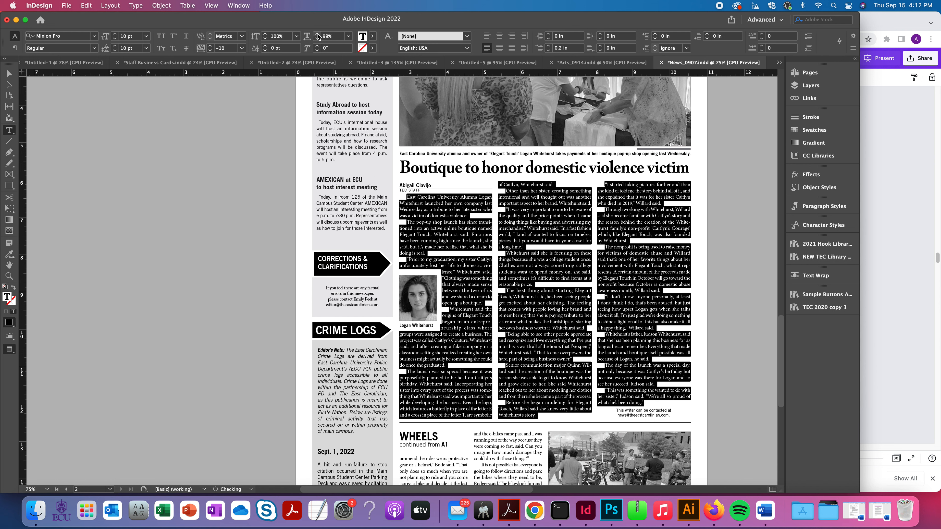
click(317, 35)
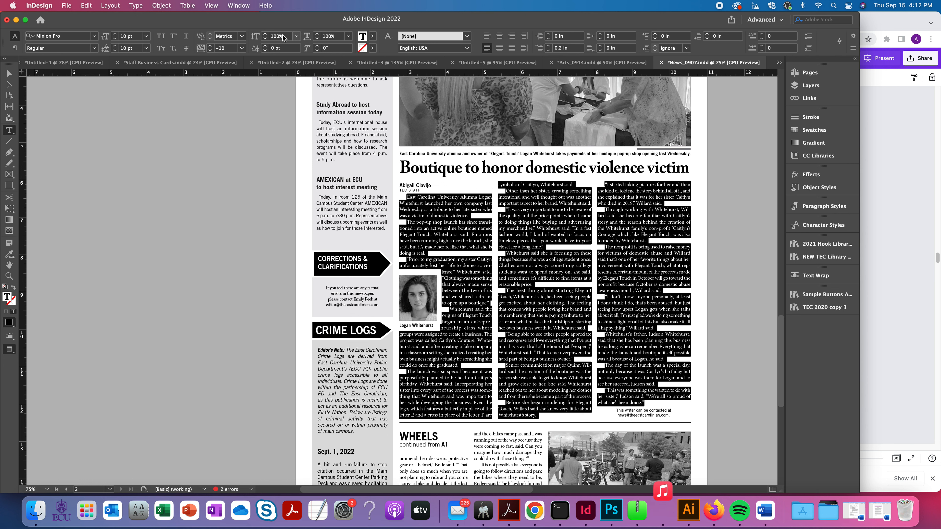
click(317, 38)
click(318, 39)
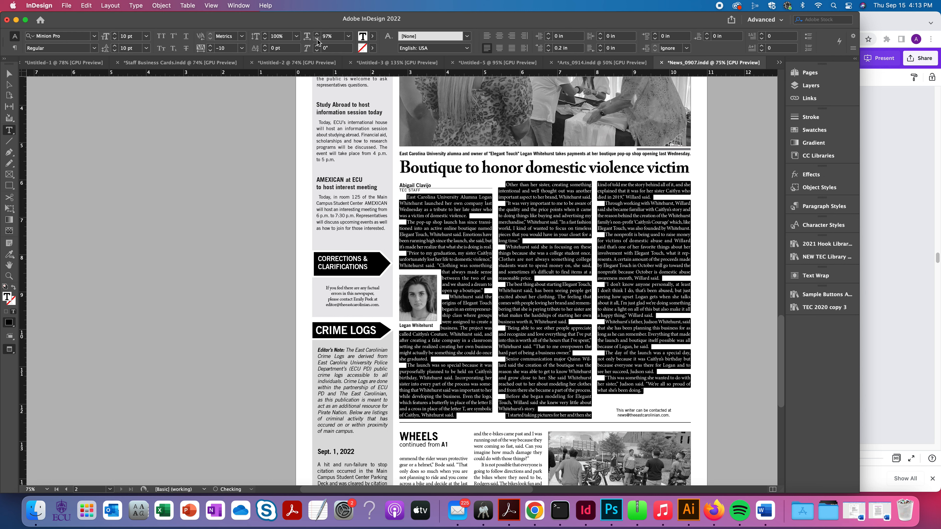
click(317, 39)
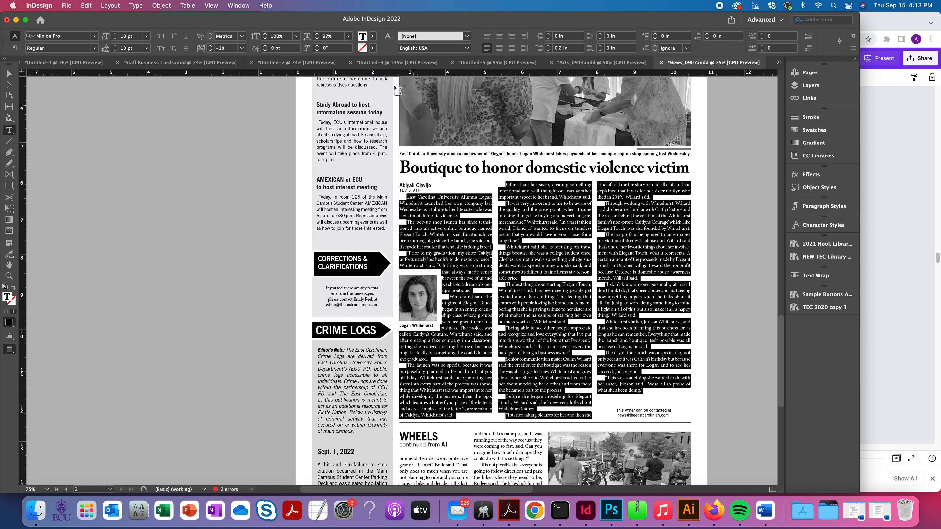
- Raise the horizontal scale of the selected Boutique story text to 103%
click(318, 34)
click(317, 33)
click(318, 34)
click(318, 34)
click(318, 34)
click(318, 34)
- Lower the horizontal scale of the Boutique story's body text to 97% and deselect the text
click(317, 39)
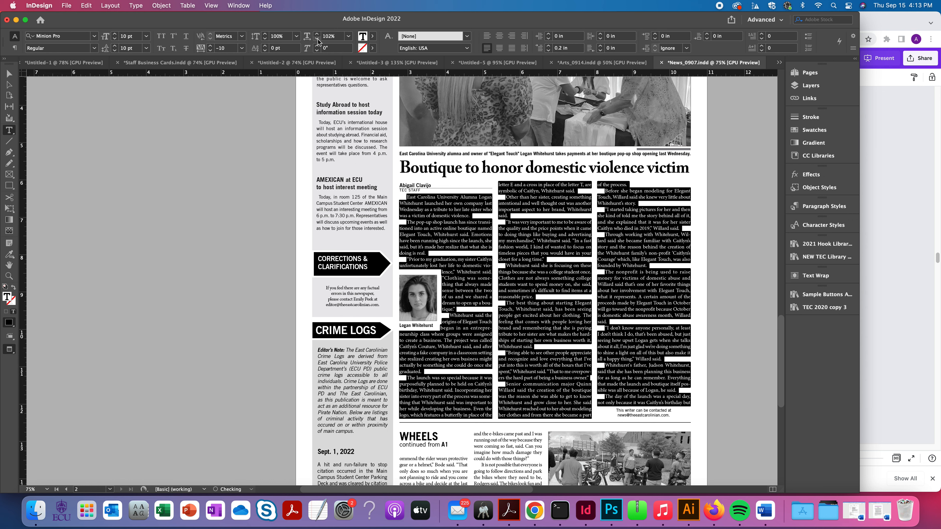
click(317, 39)
click(317, 39)
click(317, 39)
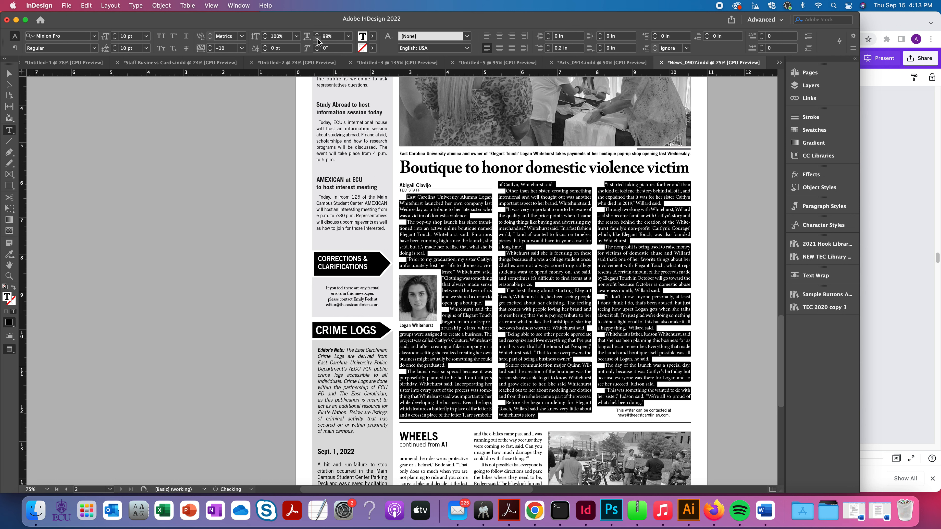
click(317, 39)
click(317, 39)
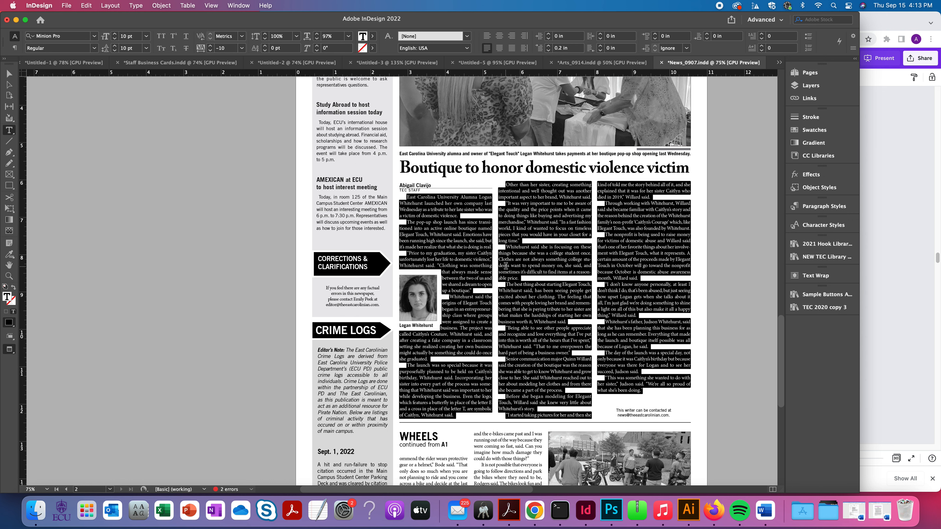
click(523, 272)
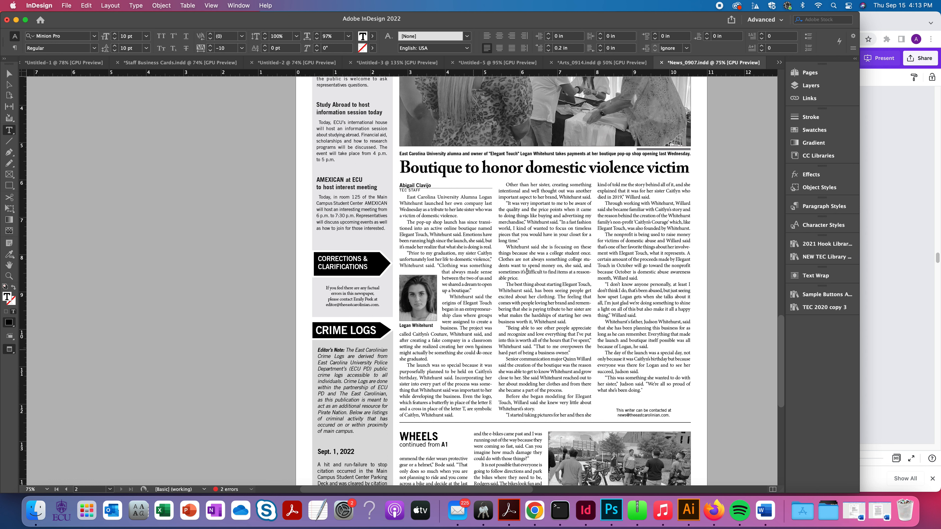
- Set the horizontal scale of the middle-column paragraph about college students not wanting to spend money to 103%
drag(521, 278, 504, 246)
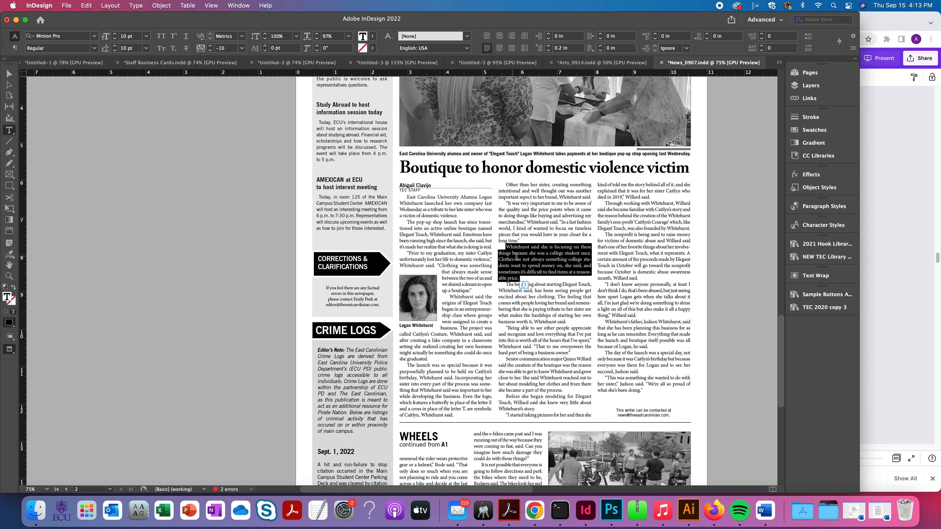
click(318, 35)
click(318, 34)
click(317, 34)
click(317, 34)
click(318, 34)
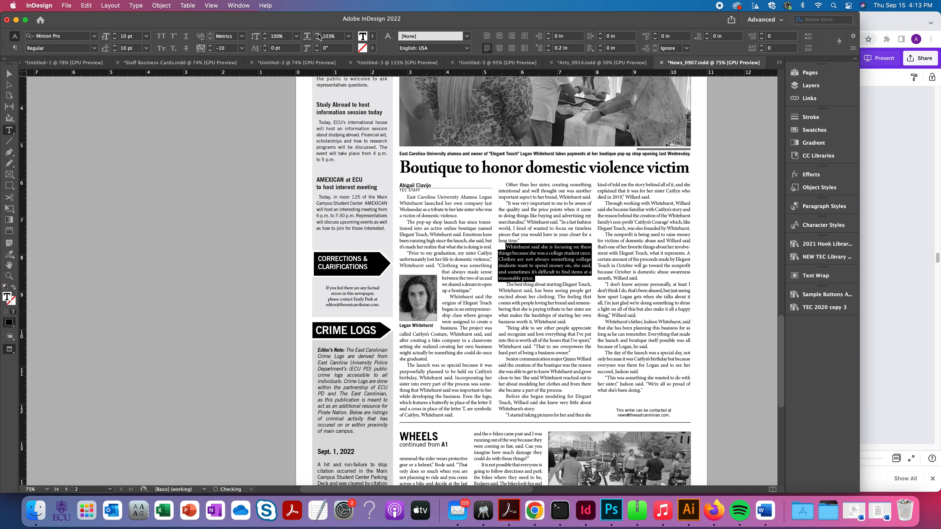
click(318, 34)
click(567, 278)
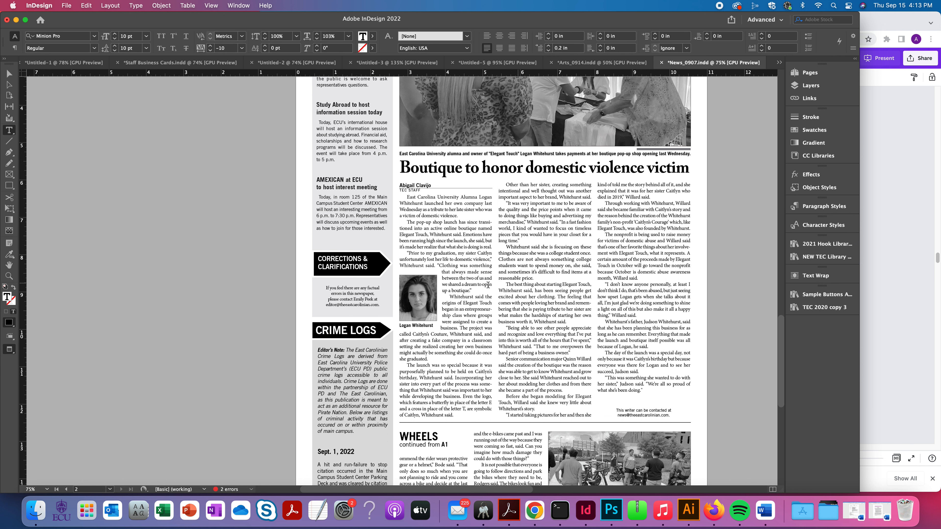
- Set the horizontal scale of the middle-column paragraph beginning "It was very important to me" to 103%
drag(525, 242, 501, 203)
click(317, 34)
click(317, 34)
click(317, 34)
click(317, 34)
click(317, 34)
click(317, 34)
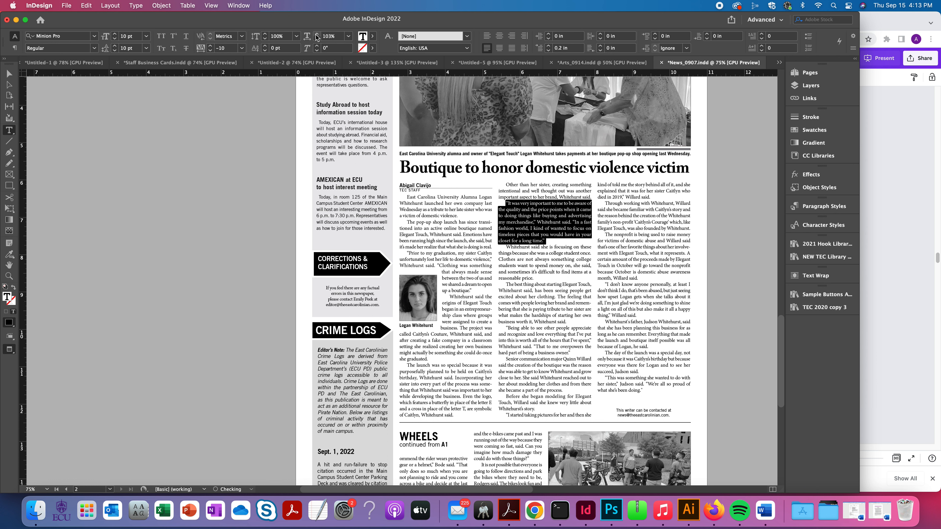
click(559, 218)
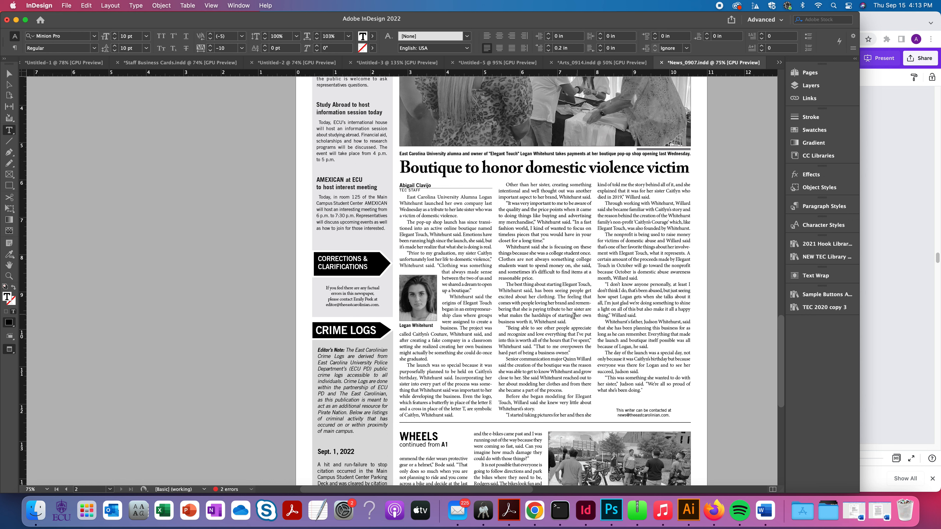
- Select all of the Boutique story's body text and set its tracking to -20
scroll(571, 316, left, 1)
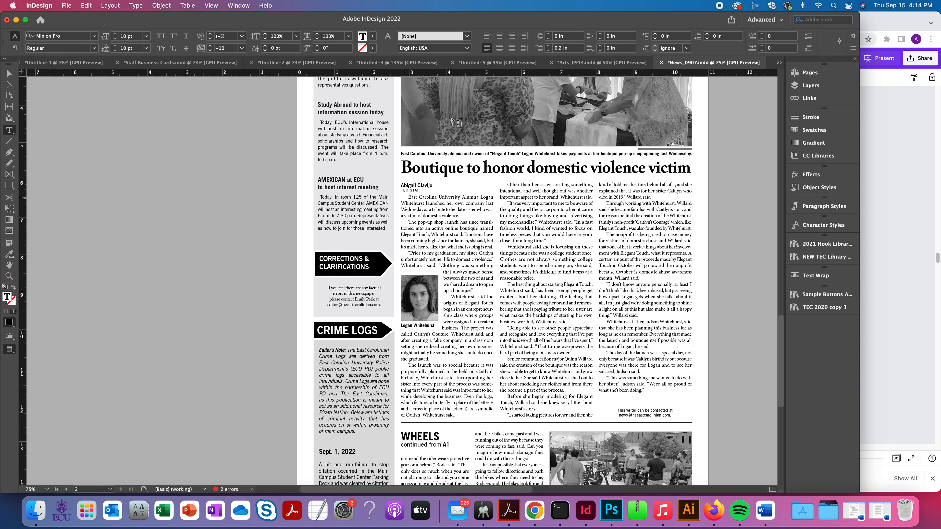
click(210, 47)
click(210, 51)
key(super+a)
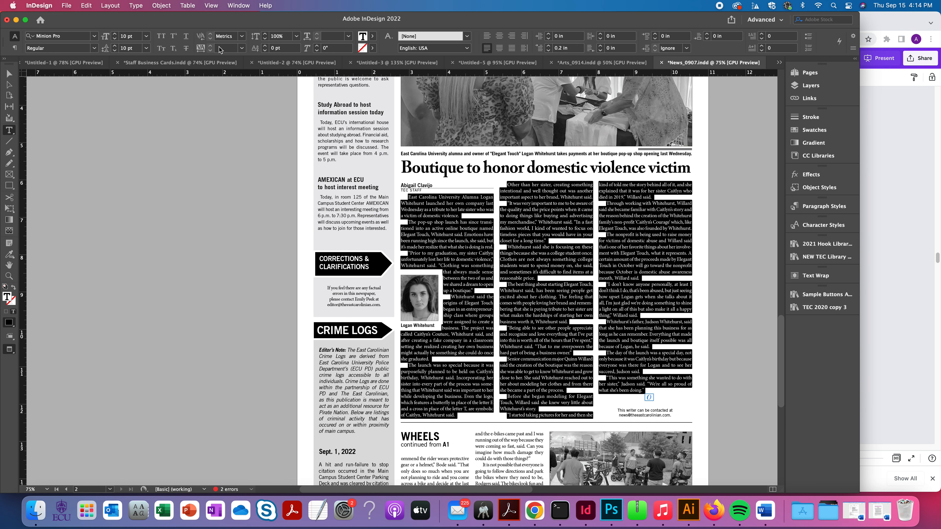
click(229, 49)
text(-20)
key(Return)
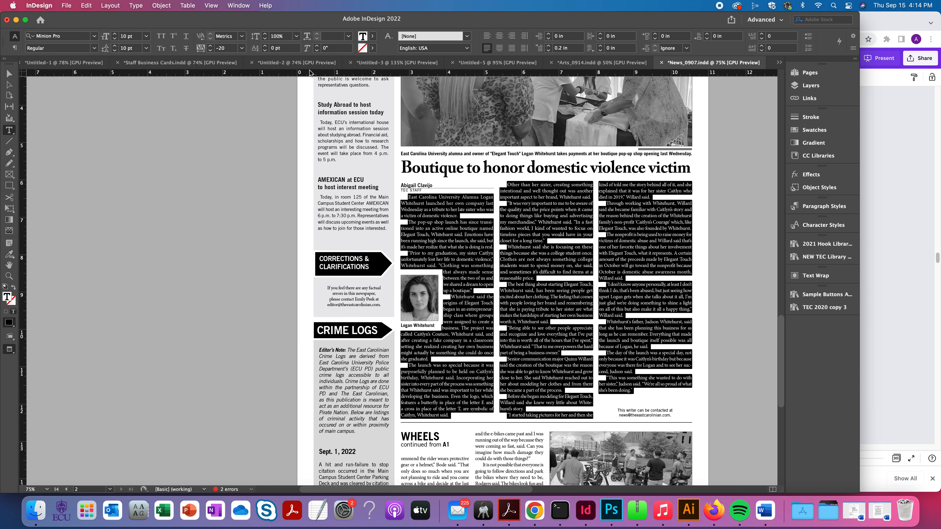
- Tighten the tracking of the entire Boutique story to -80 and deselect the text
click(212, 51)
click(212, 52)
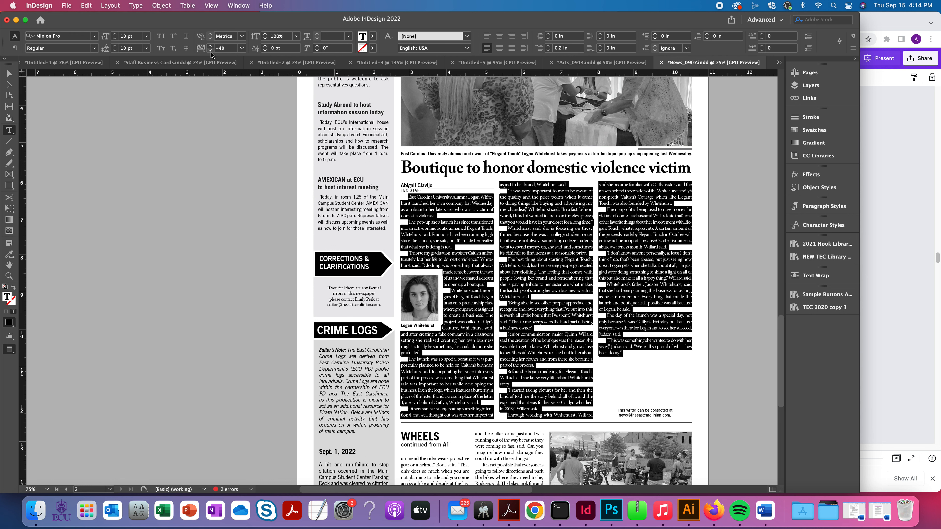
click(211, 52)
click(211, 51)
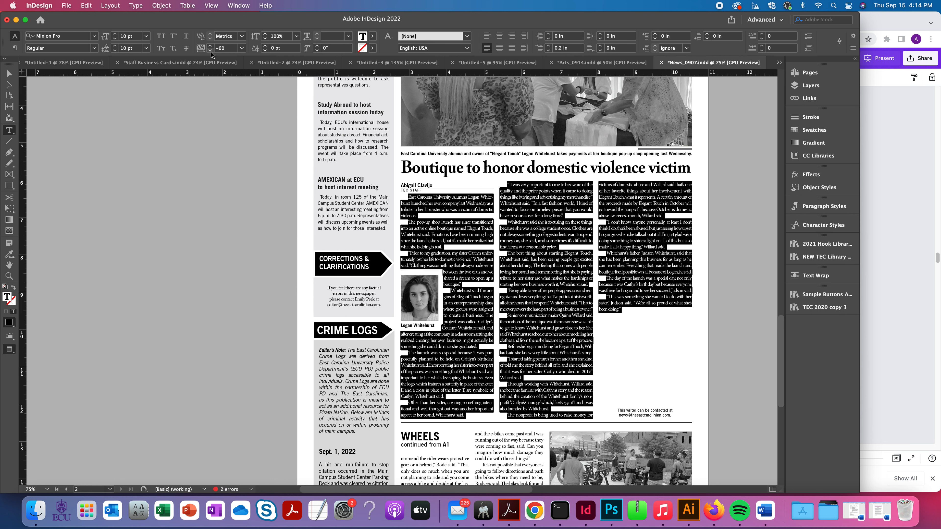
click(211, 51)
click(211, 52)
click(490, 278)
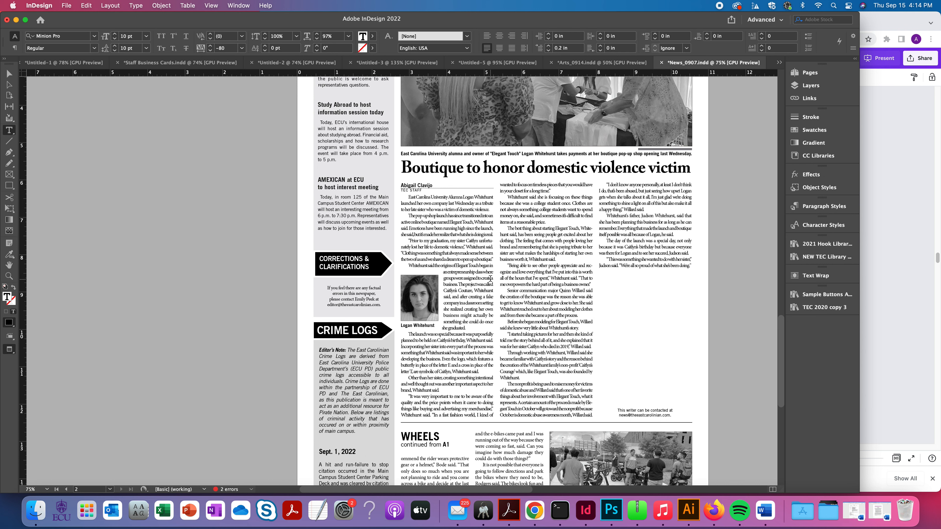
drag(700, 270, 568, 236)
key(Escape)
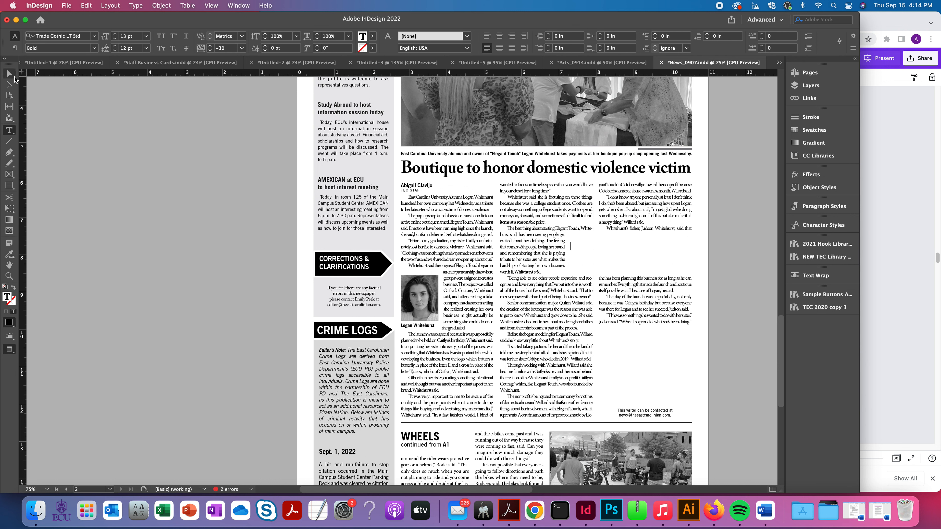
key(Delete)
- Undo the latest changes to the Boutique story, including the last tracking reductions
key(super+z)
key(super+z)
key(super+z)
key(super+z)
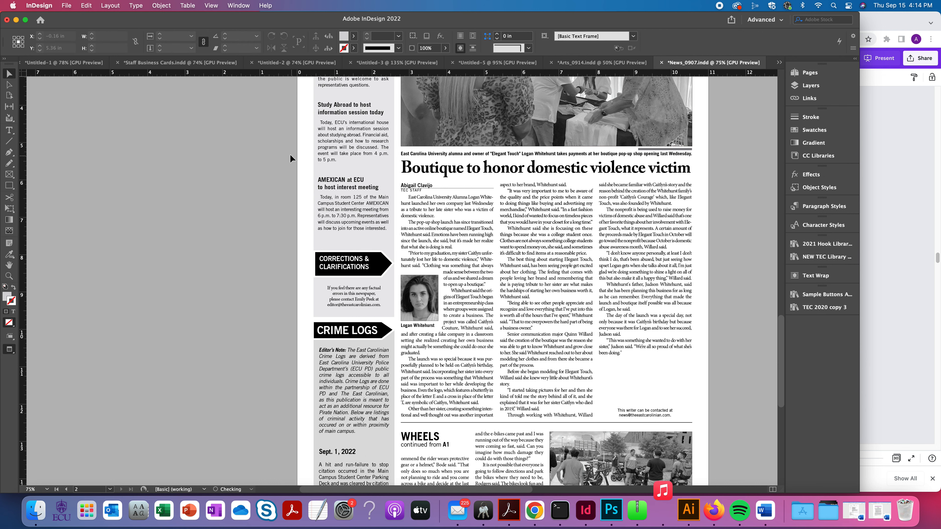
- Switch to the Basics of Design presentation in Canva and present its Text slide full screen with the Standard type
click(868, 91)
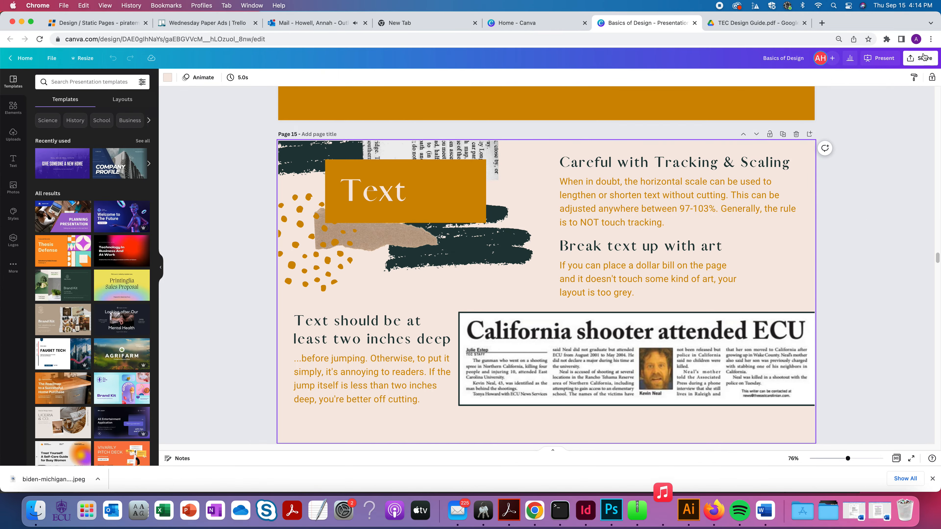
click(879, 57)
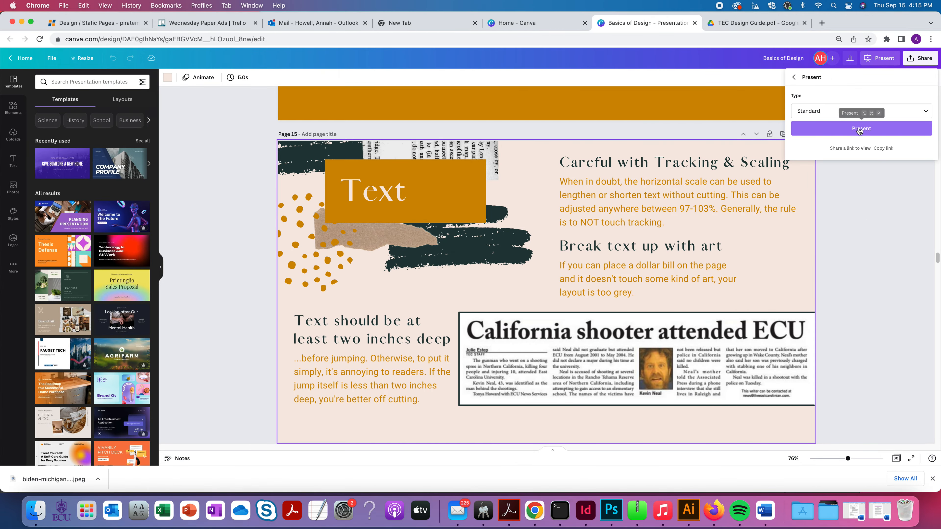
click(860, 129)
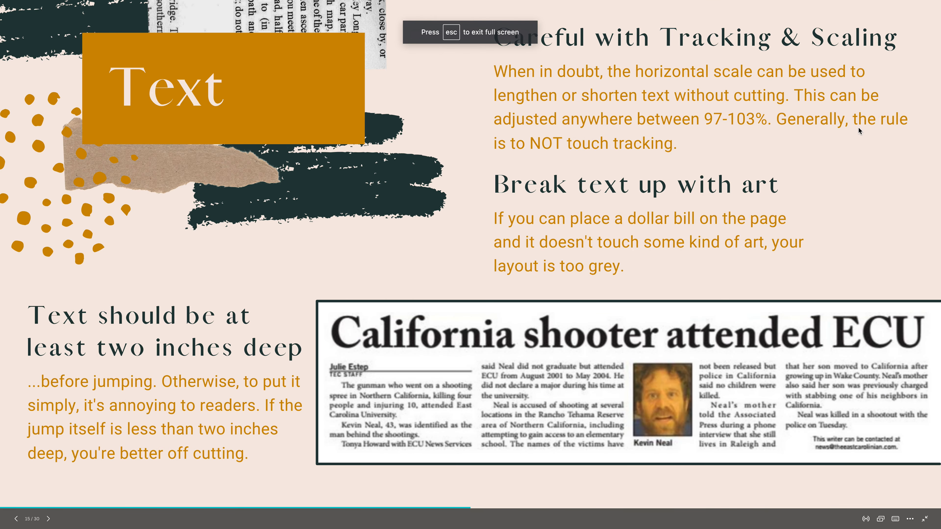